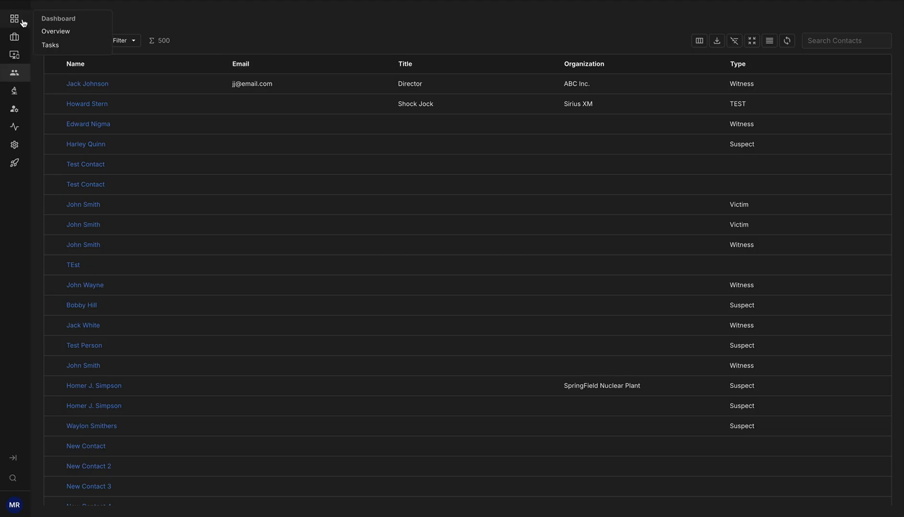
# Start a new contact and enter the contact's full name
pyautogui.moveTo(17, 74)
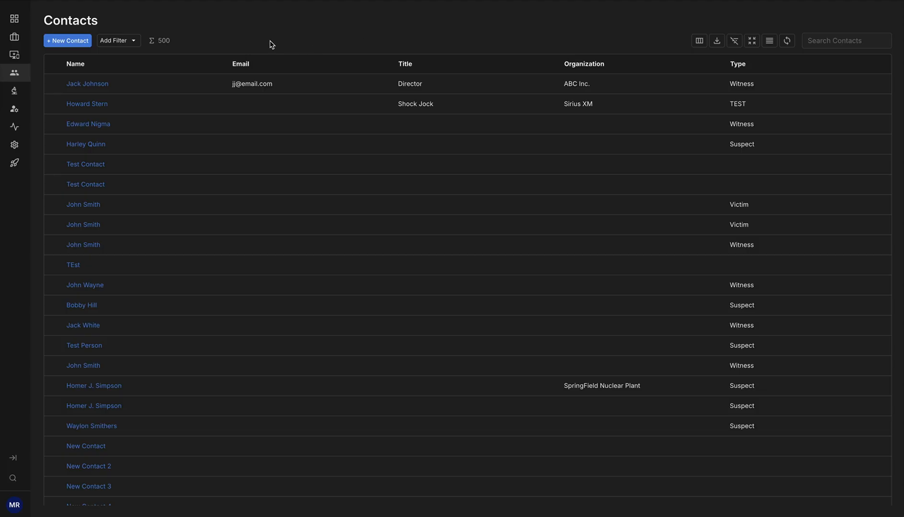
pyautogui.click(73, 43)
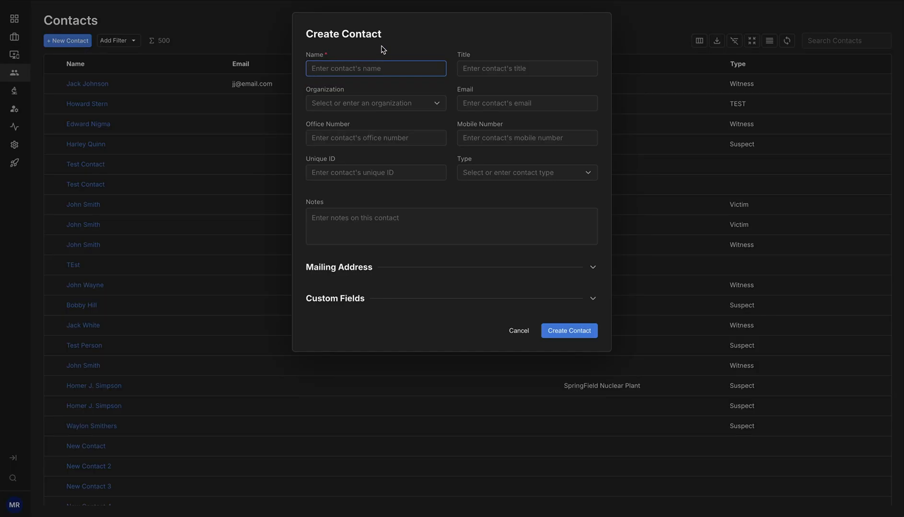
pyautogui.write('Bumblebee man')
pyautogui.press('Tab')
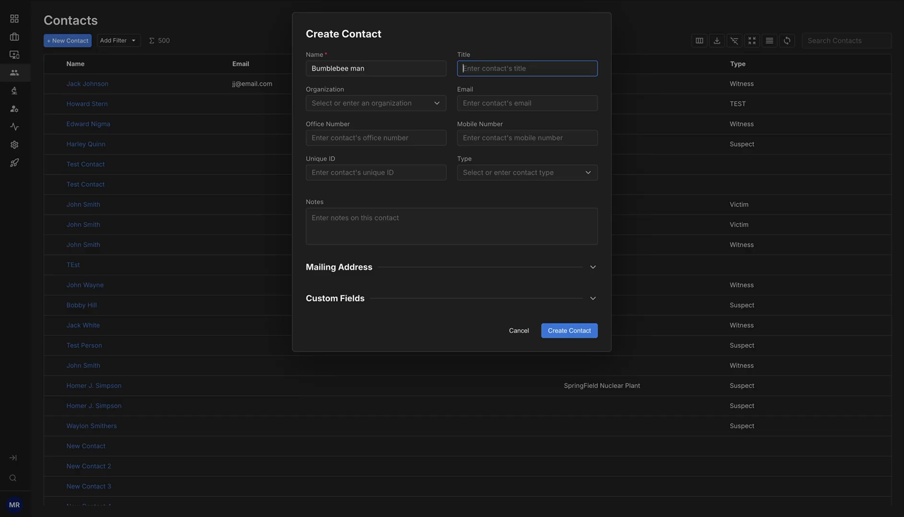
# Set the contact's title to Employee and the organization to KTLA
pyautogui.write('Employee')
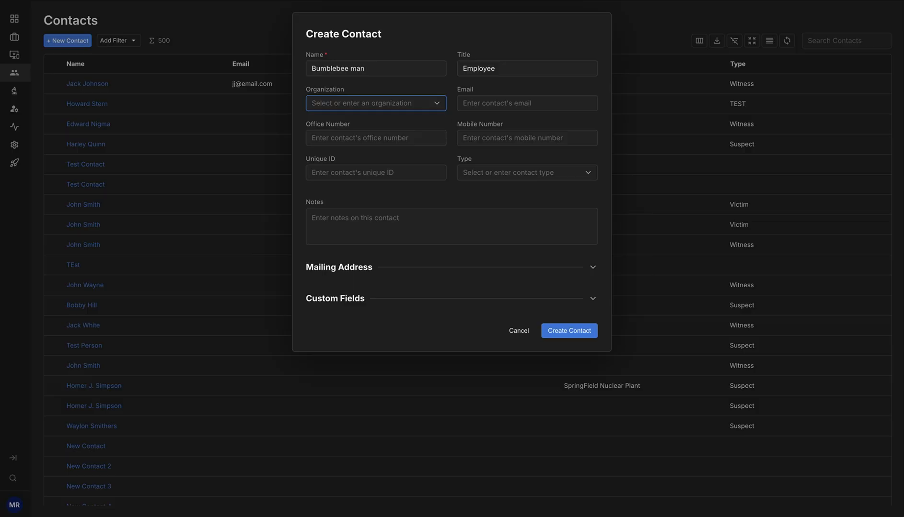
pyautogui.write('KTLA')
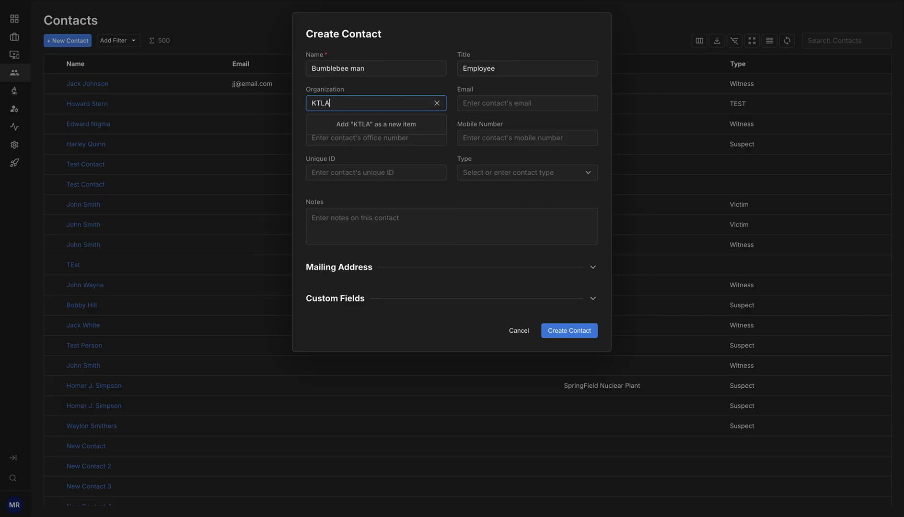
pyautogui.press('Tab')
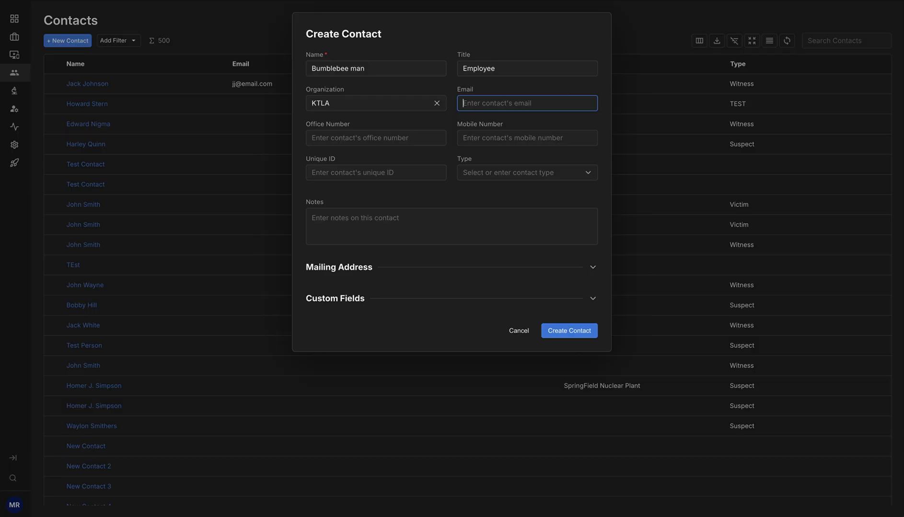
# Fill in the contact's e-mail address
pyautogui.press('Tab')
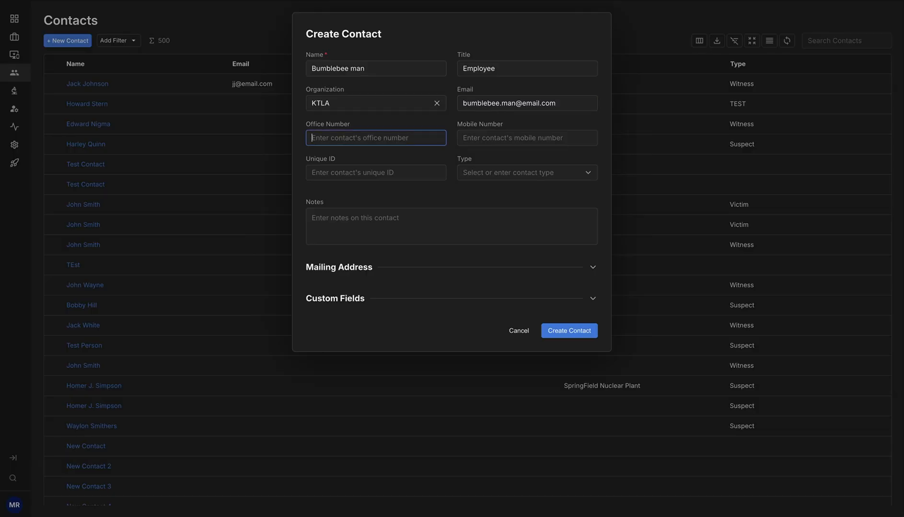
# Enter the contact's office and mobile phone numbers
pyautogui.write('123-456-6890')
pyautogui.press('Tab')
pyautogui.write('123-2345-5668')
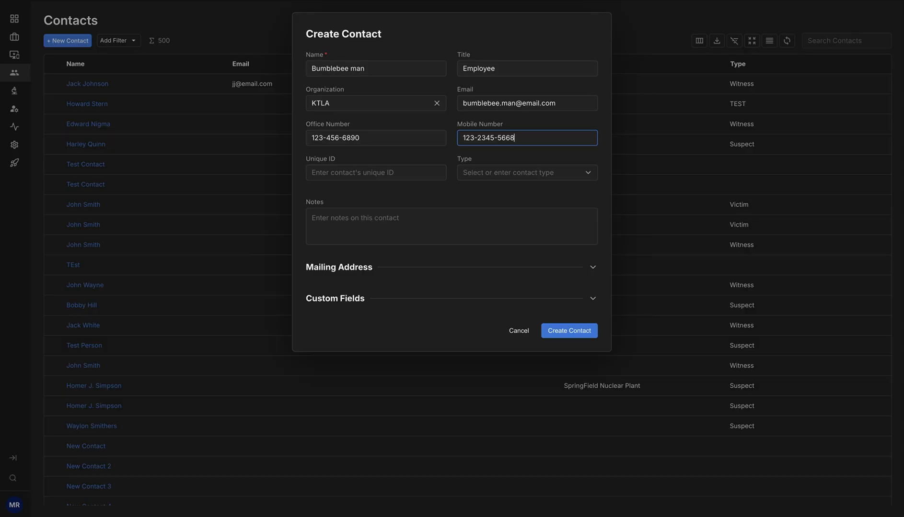
# Correct the mobile number by deleting the extra digit in its middle group
pyautogui.press('Left')
pyautogui.press('Left')
pyautogui.press('Left')
pyautogui.press('Left')
pyautogui.press('Left')
pyautogui.press('BackSpace')
# Set the contact type to Employee
pyautogui.press('Tab')
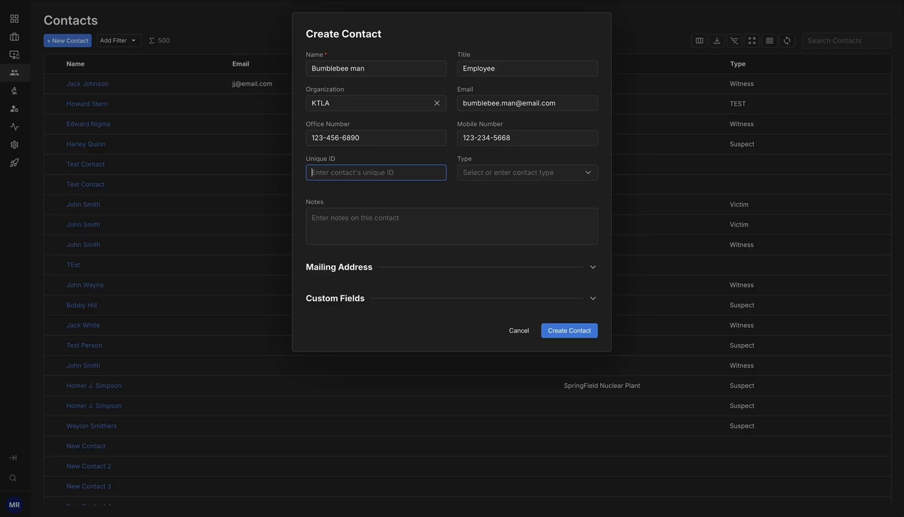
pyautogui.press('Tab')
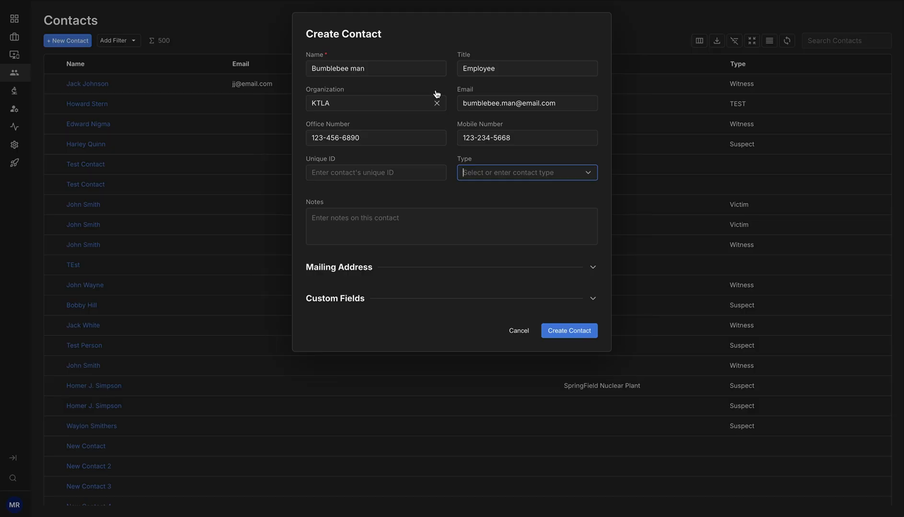
pyautogui.click(584, 178)
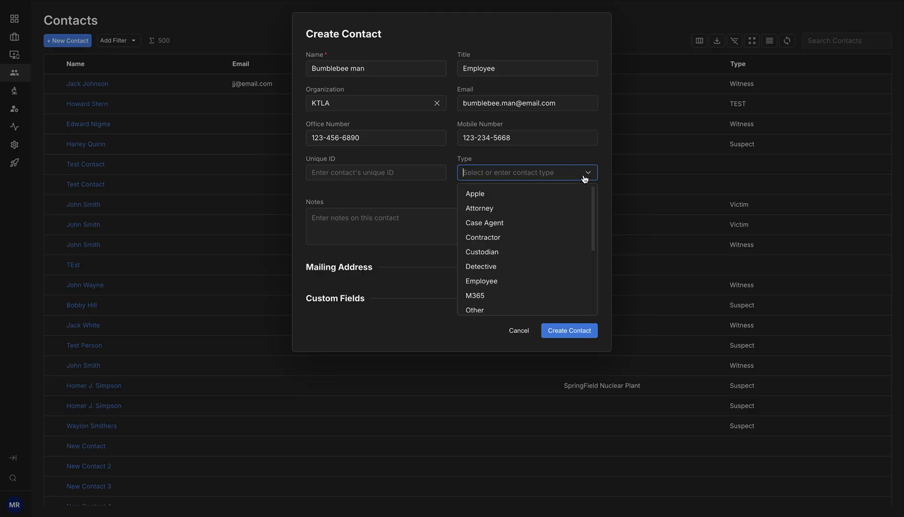
pyautogui.click(535, 282)
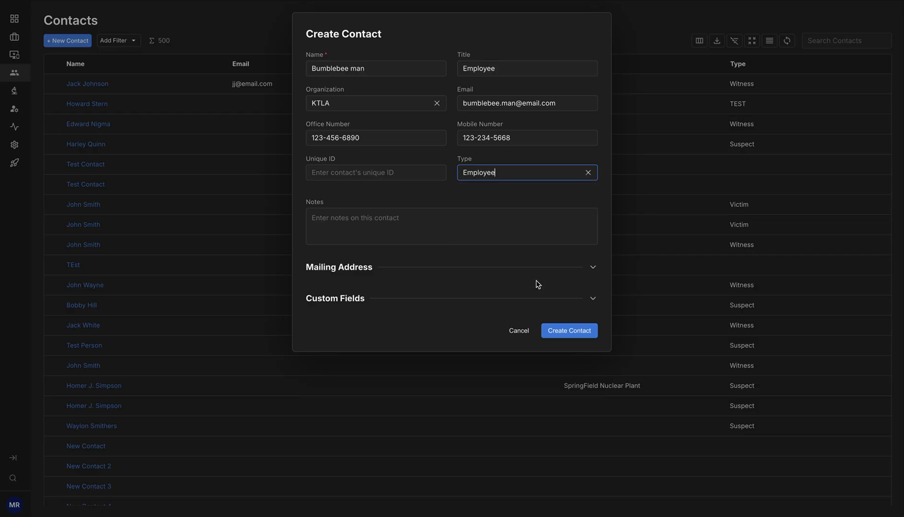
# Add the note "this is a contact note" to the contact
pyautogui.click(428, 221)
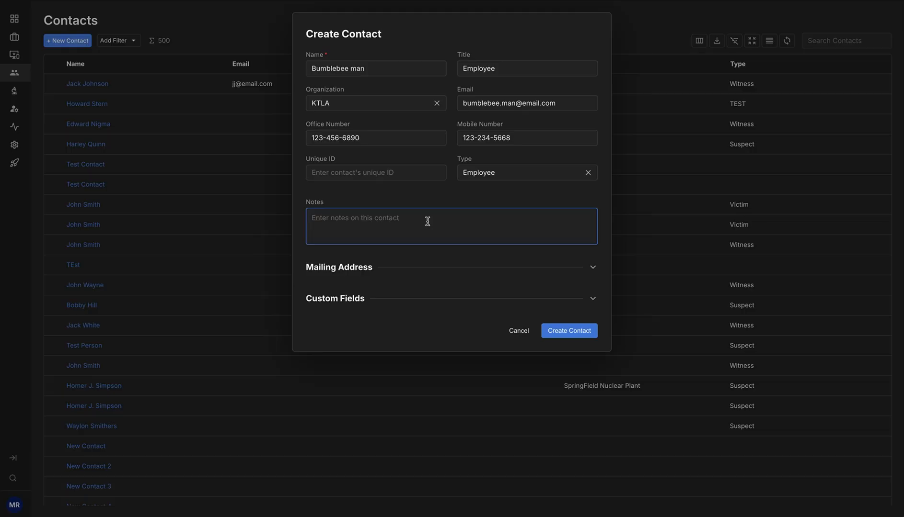
pyautogui.write('this is a contact note')
# Expand and collapse the Mailing Address and Custom Fields sections, then create the contact
pyautogui.click(587, 274)
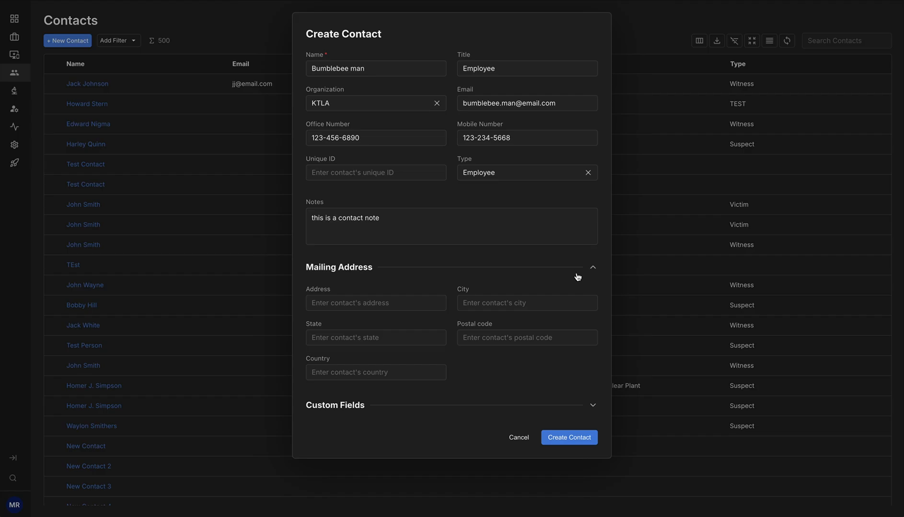
pyautogui.moveTo(464, 293)
pyautogui.click(592, 270)
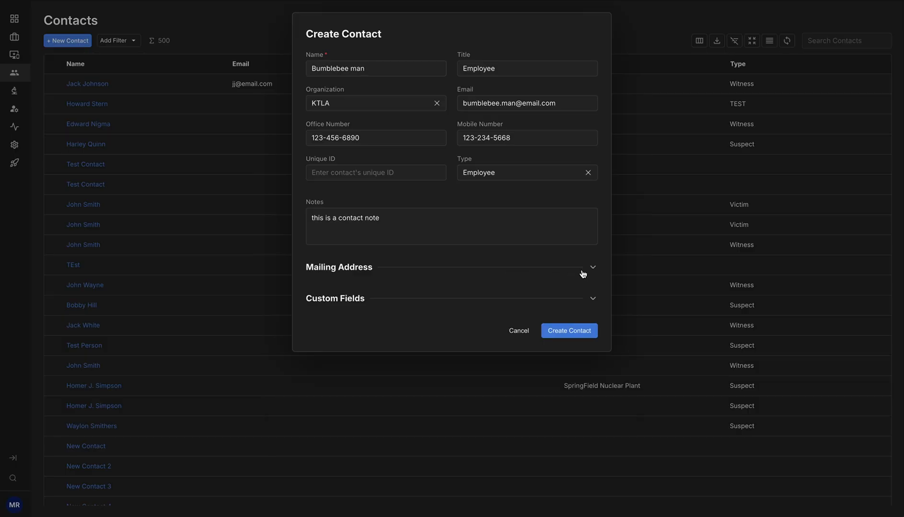
pyautogui.click(593, 300)
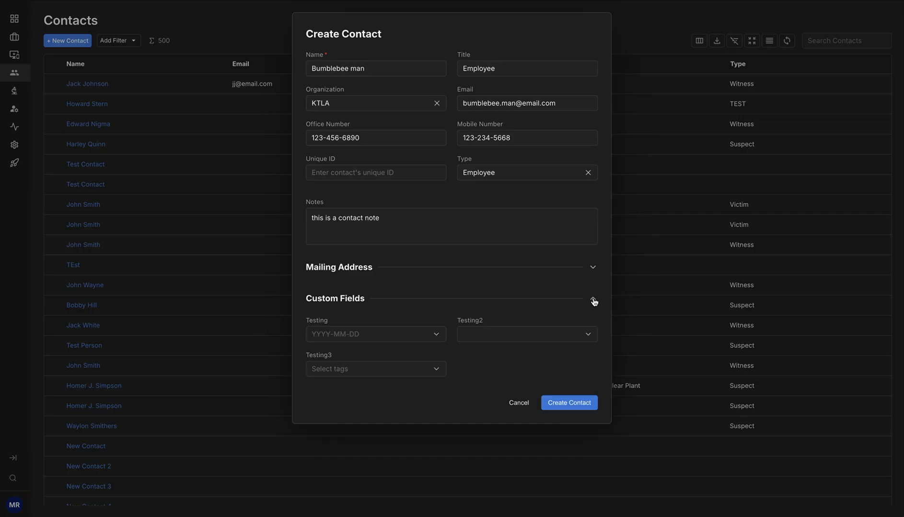
pyautogui.click(593, 301)
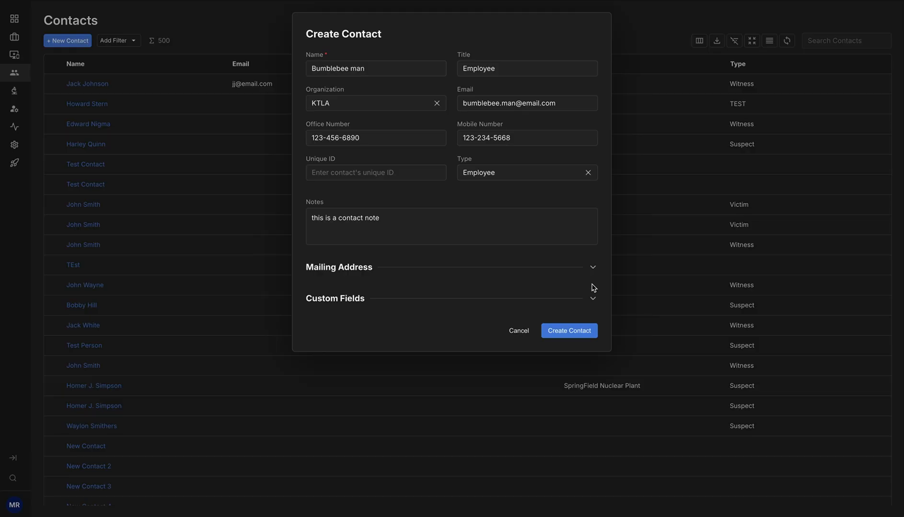
pyautogui.click(577, 334)
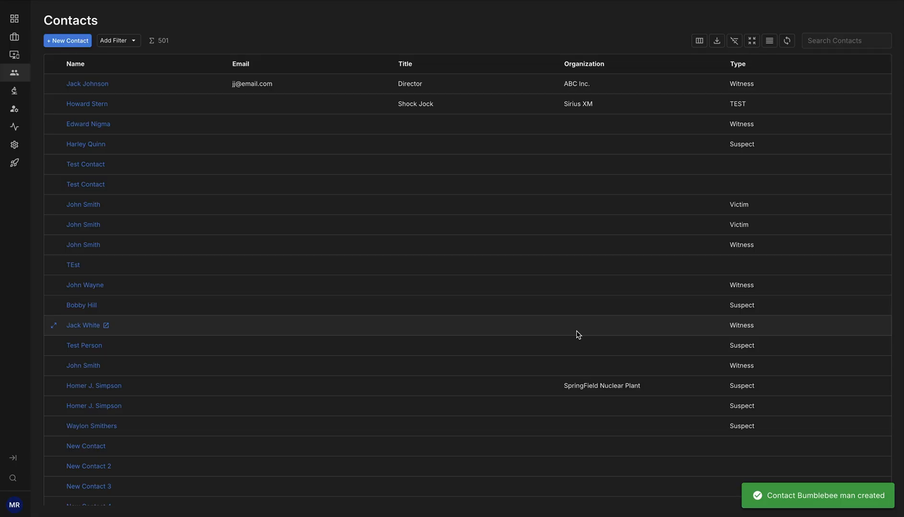
# Search the contacts list for bumble and open the new contact
pyautogui.click(827, 37)
pyautogui.write('bumblee')
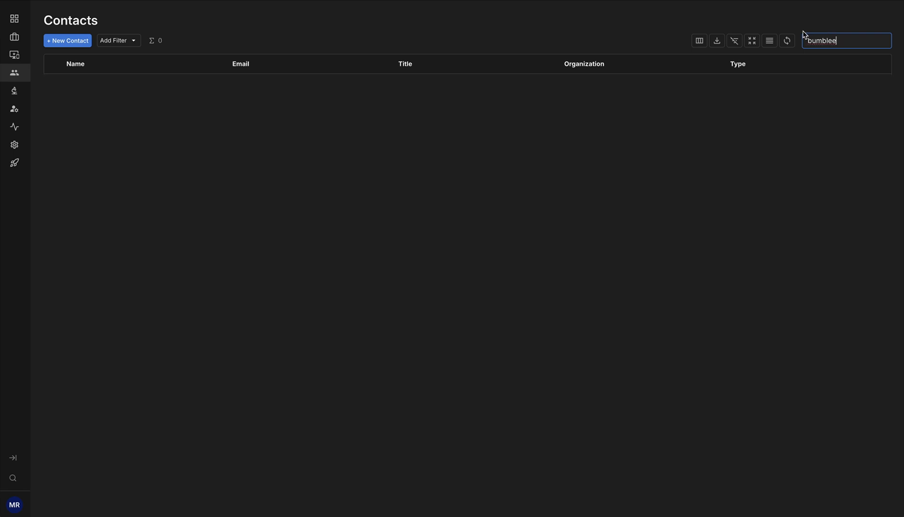
pyautogui.press('BackSpace')
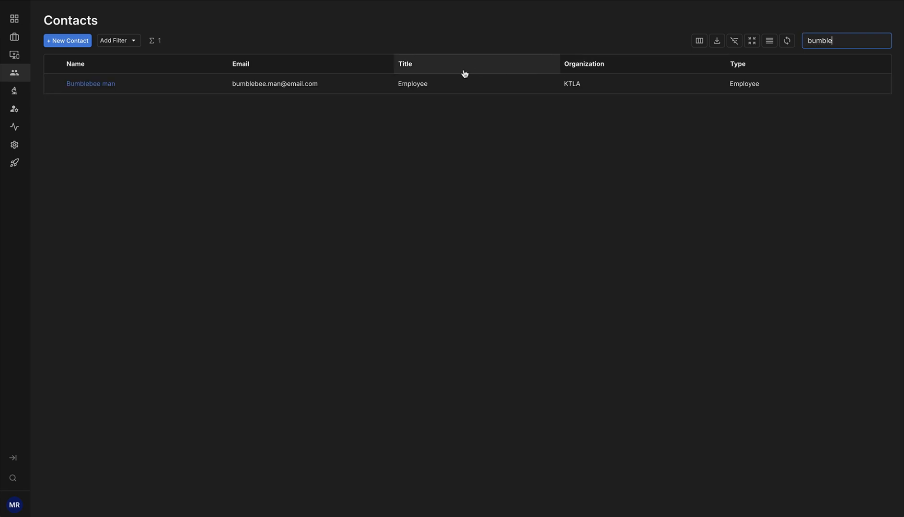
pyautogui.click(91, 85)
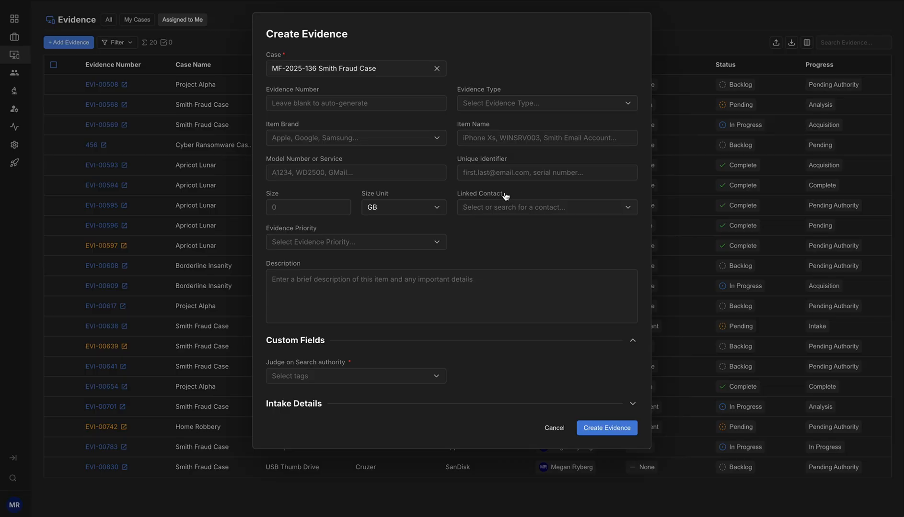
# Open the Create New Contact panel from the evidence form's Linked Contact field, then close it
pyautogui.click(612, 213)
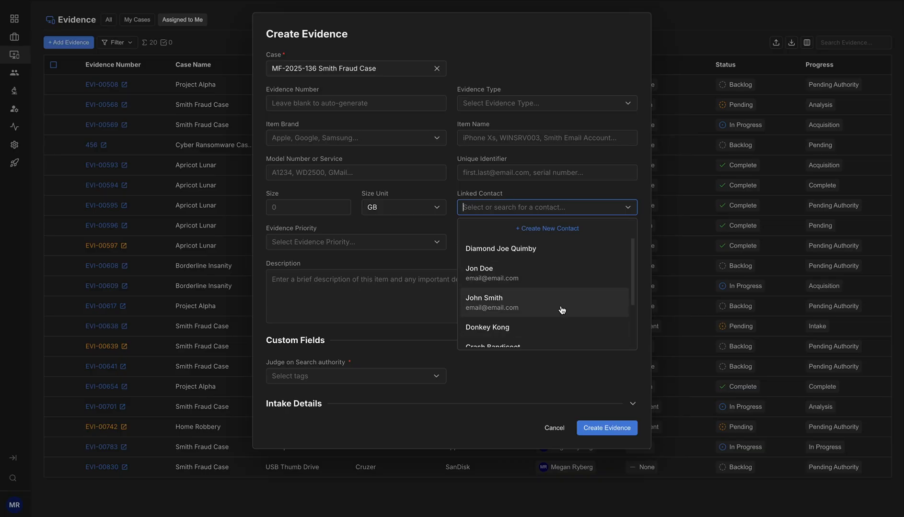
pyautogui.click(561, 229)
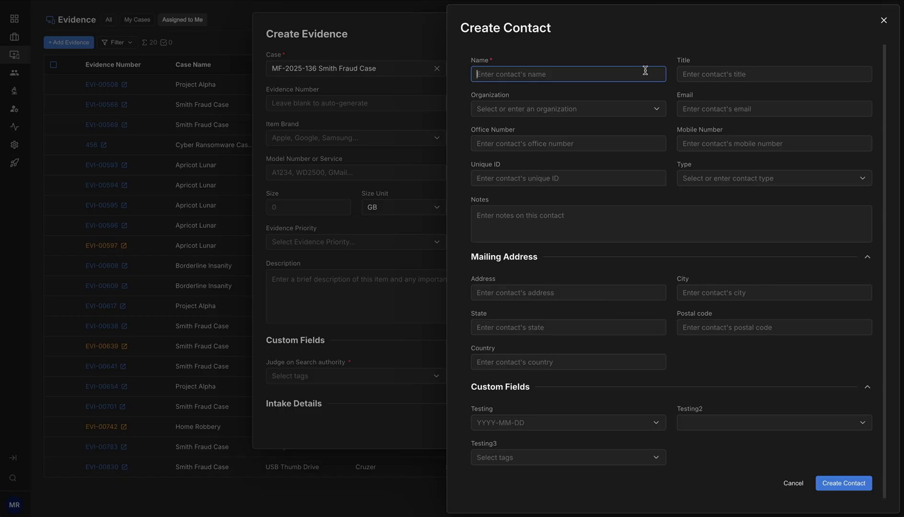
pyautogui.scroll(-1, 653, 263)
pyautogui.scroll(1, 656, 267)
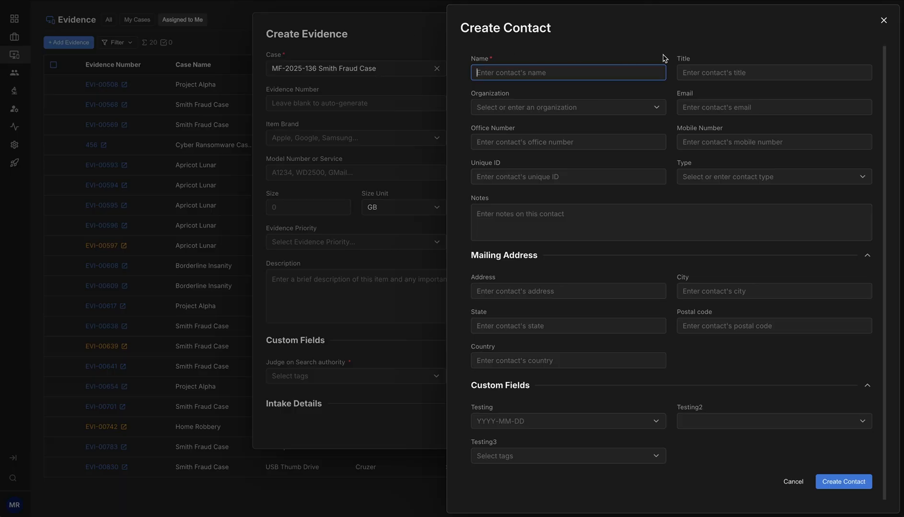
pyautogui.click(883, 20)
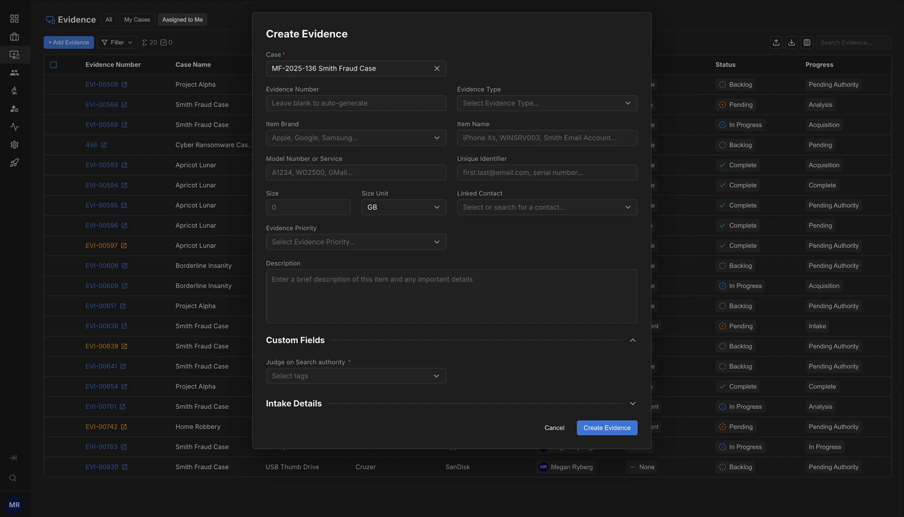
# Open a new contact form from the Smith Fraud Case's Contacts tab and cancel it
pyautogui.click(670, 0)
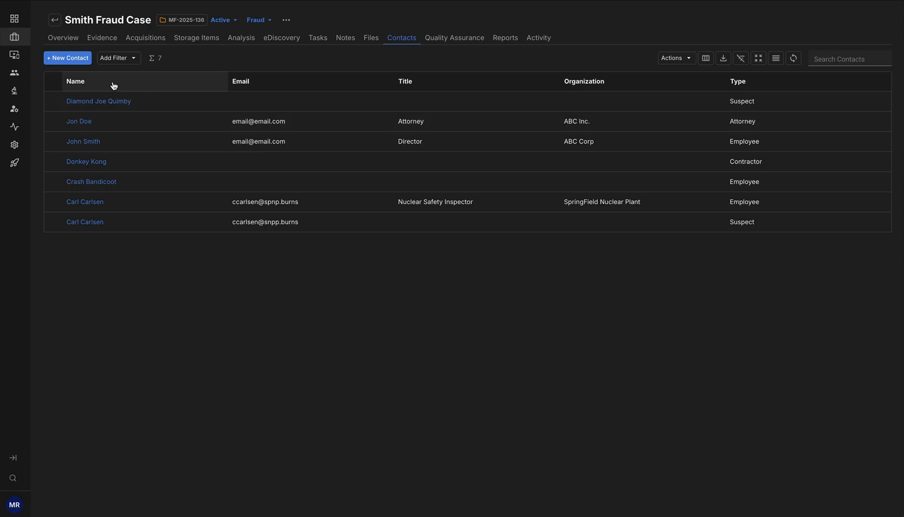
pyautogui.click(72, 63)
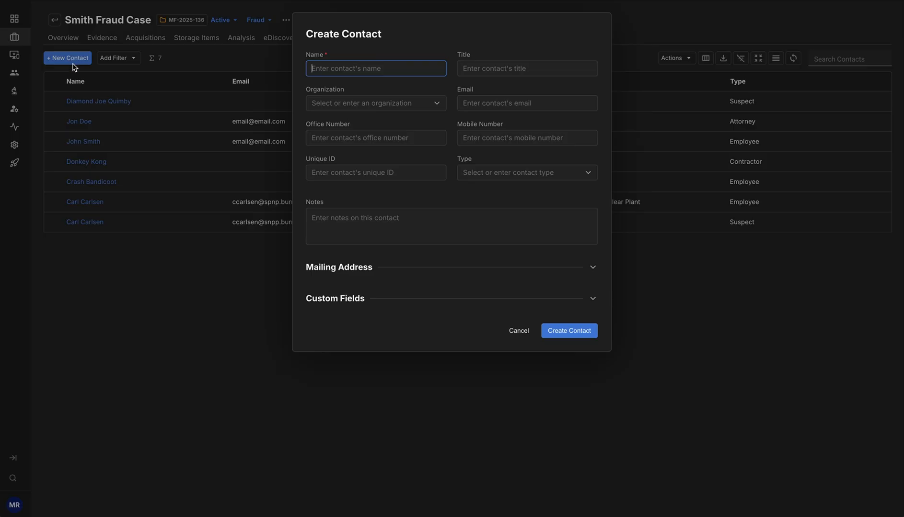
pyautogui.click(510, 335)
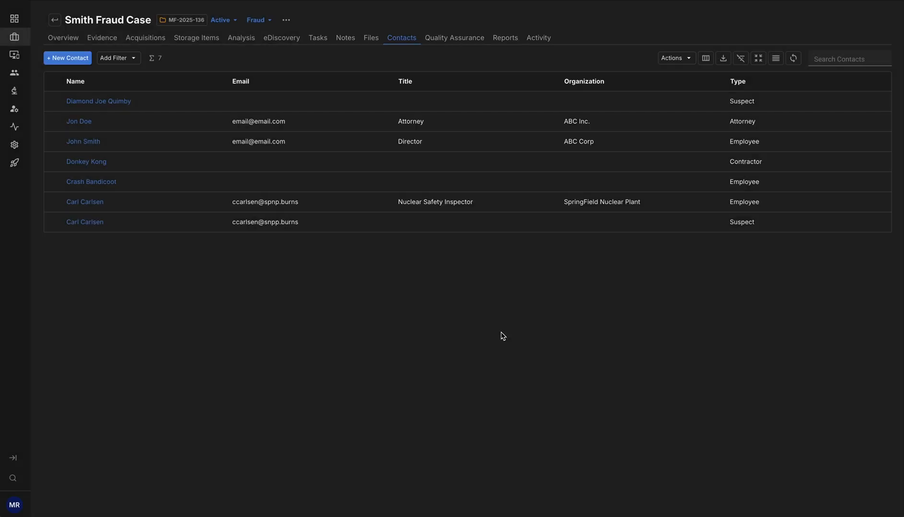